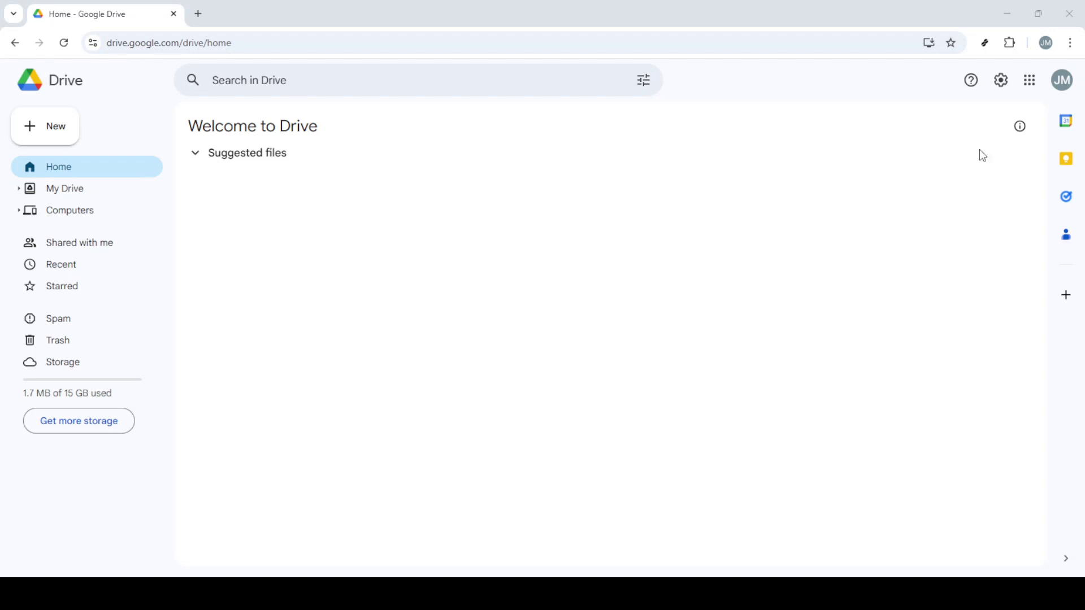
Step: Open the Google apps launcher in Google Drive to reach Google Forms
click(1029, 89)
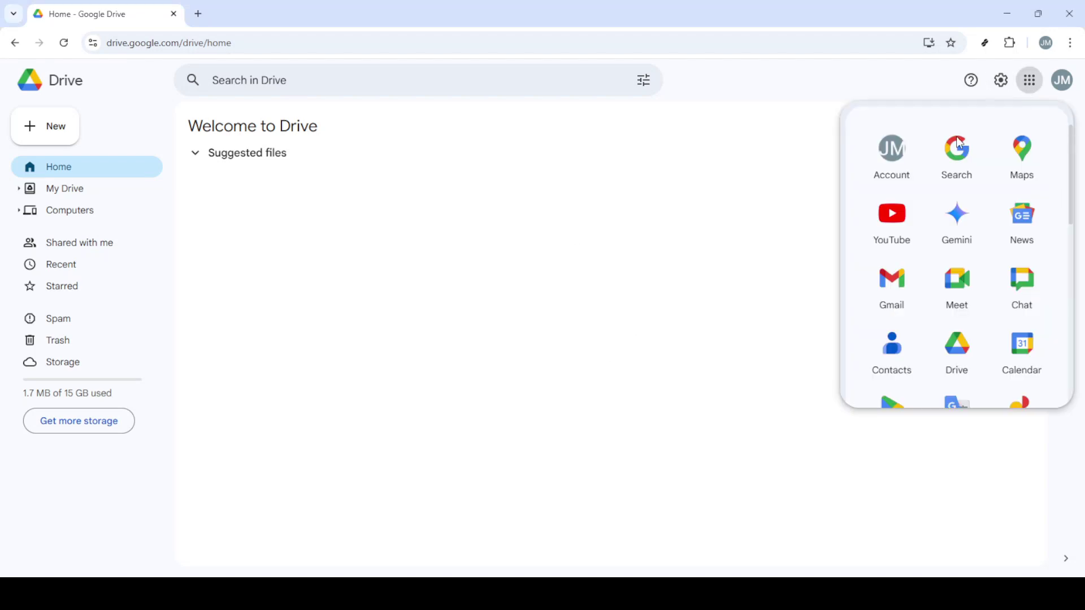
scroll(952, 213, down, 3)
scroll(951, 214, down, 3)
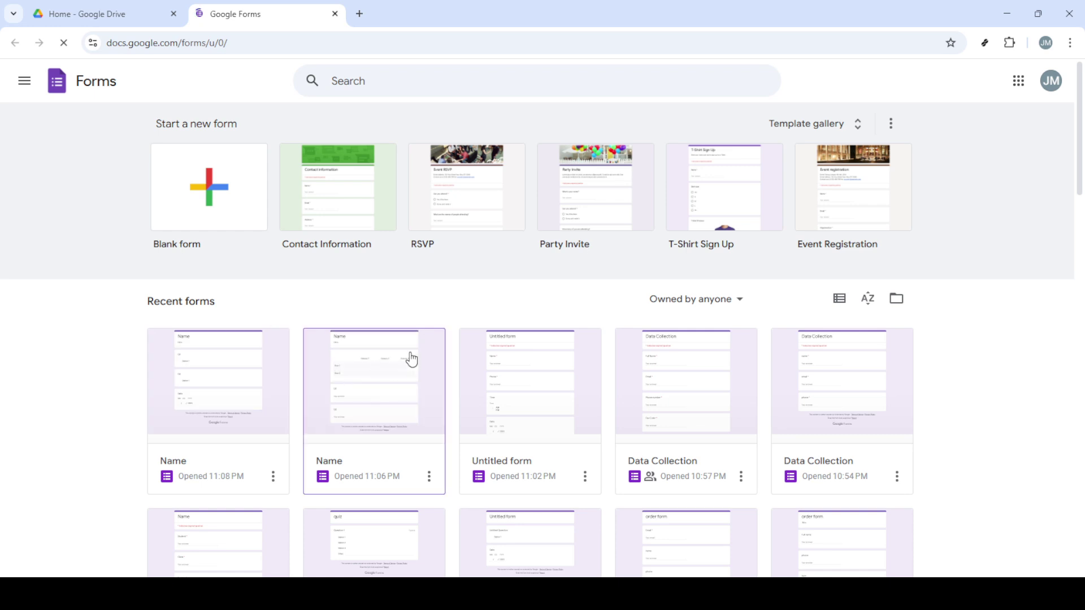
Step: Open the most recent 'Name' form from the Recent forms list
click(223, 381)
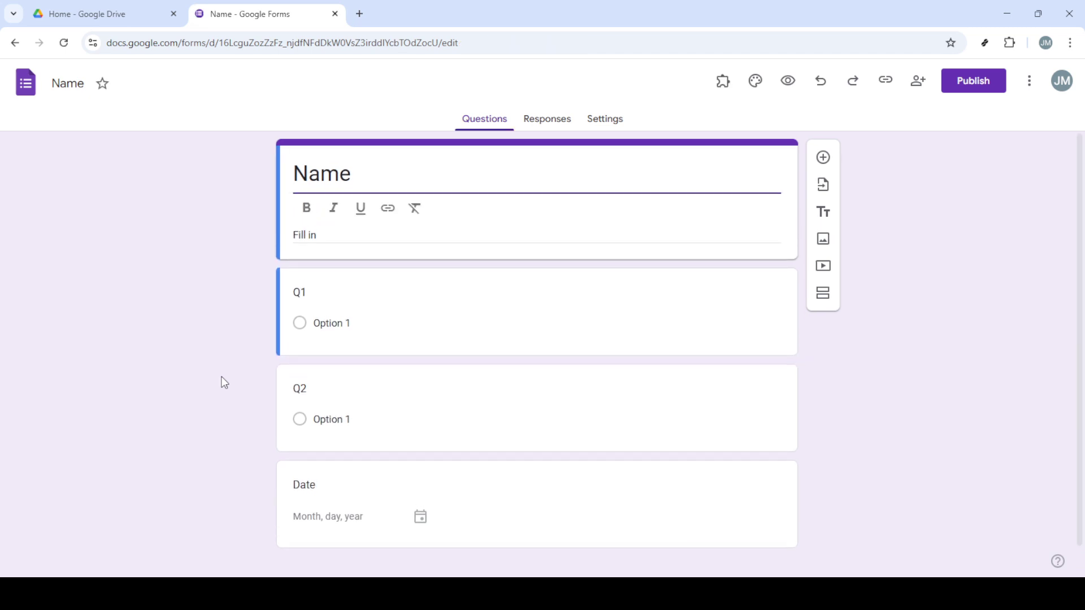
Step: Bring up the sharing settings for the 'Name' form
click(918, 81)
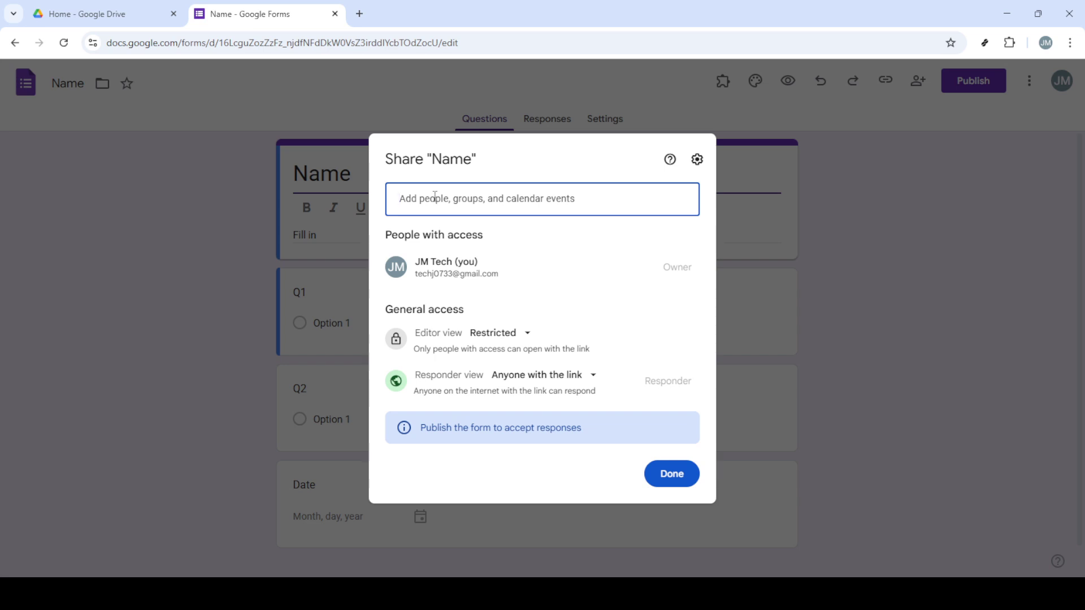
text(emai)
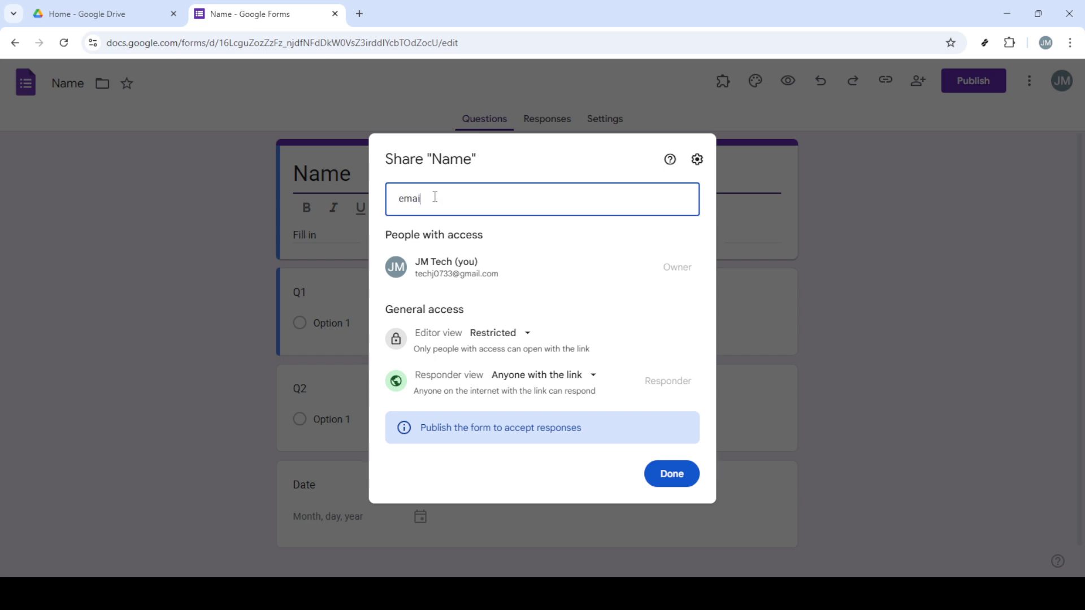
text(l)
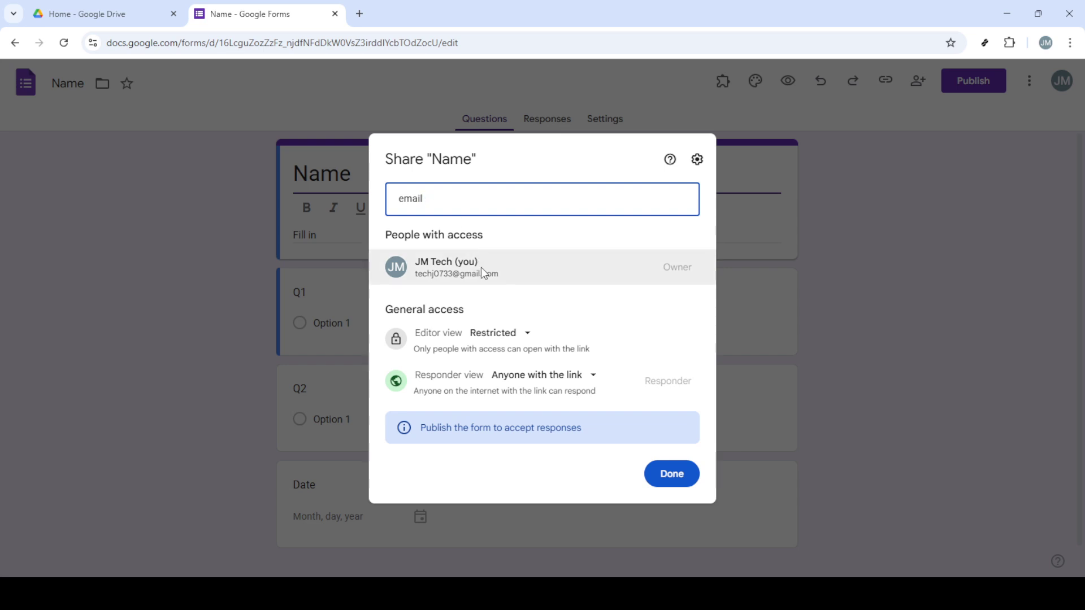
Step: Set the Name form's editor access to Anyone with the link
click(504, 341)
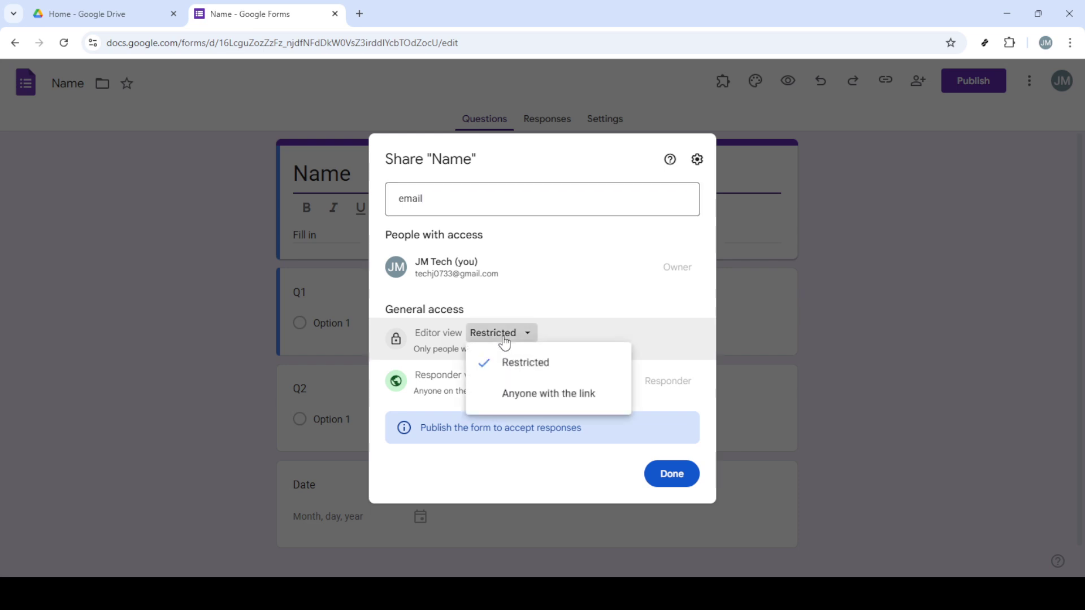
click(511, 397)
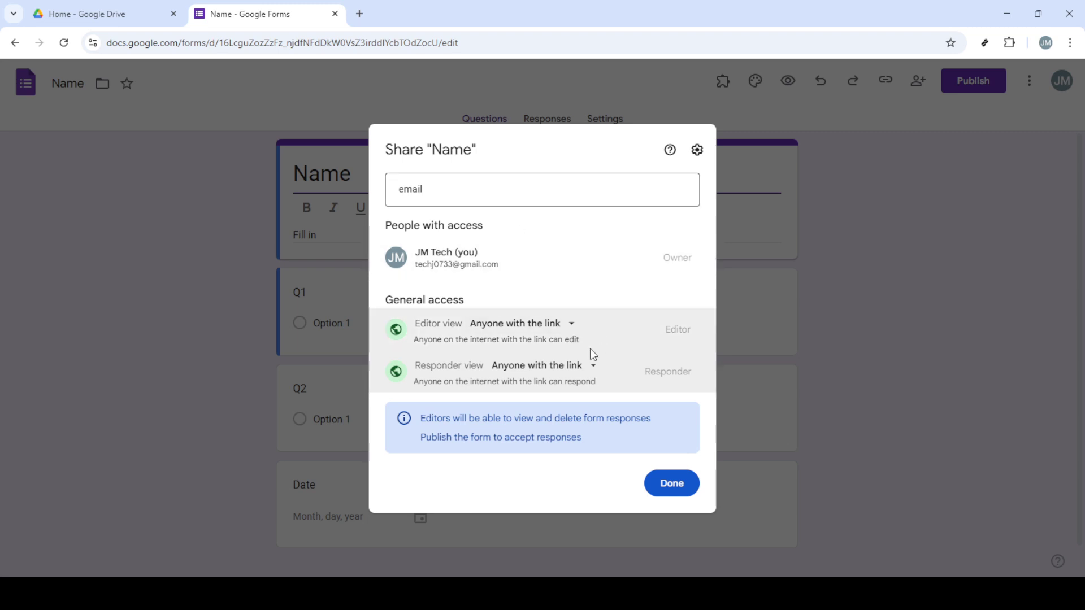
click(663, 484)
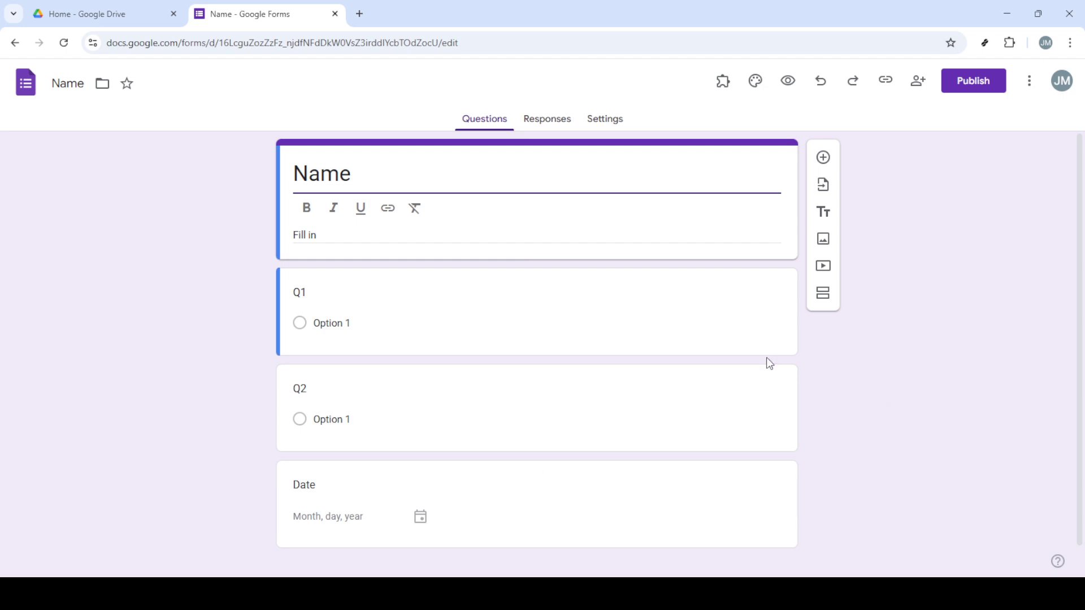
mouse_move(778, 340)
click(881, 91)
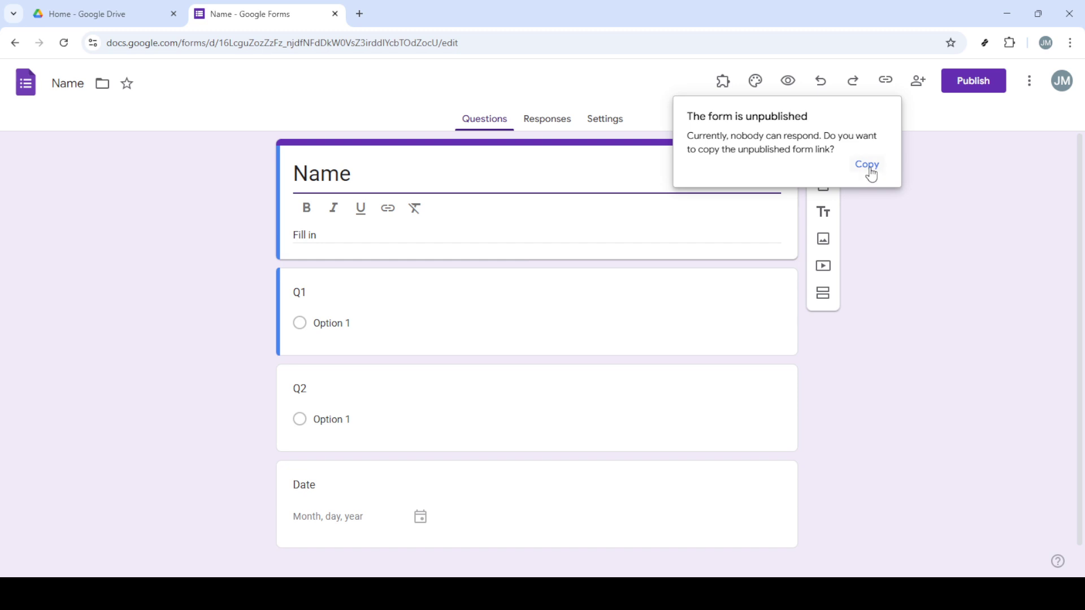
click(1003, 349)
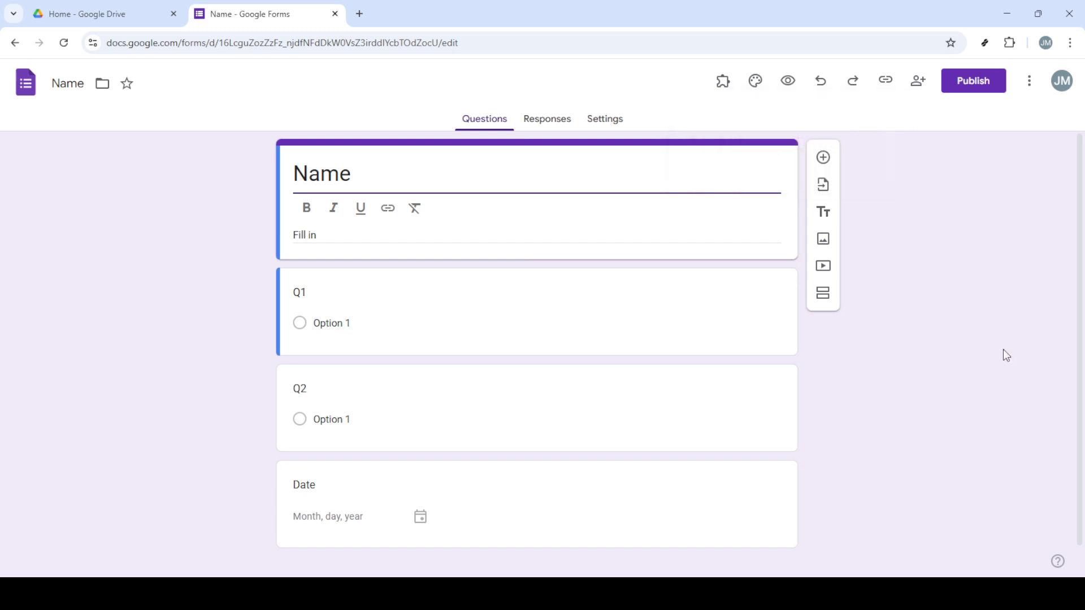